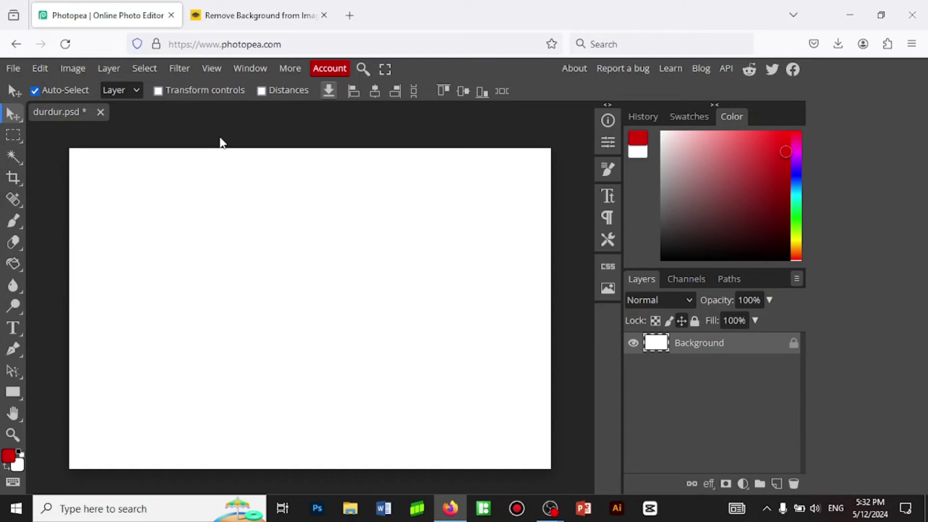
# Step: Show the colour swatches and bring the colour picker panel back from the workspace panel list
pyautogui.click(689, 119)
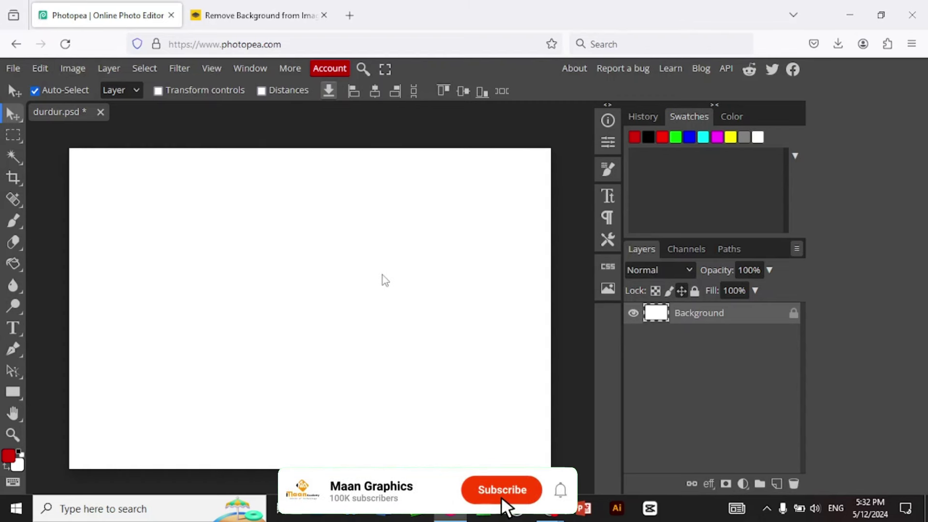
pyautogui.click(240, 68)
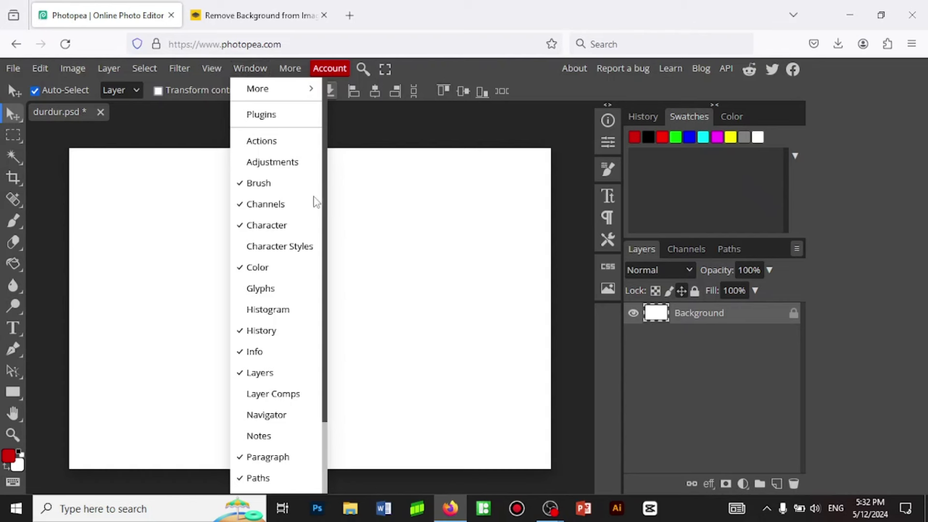
pyautogui.click(257, 268)
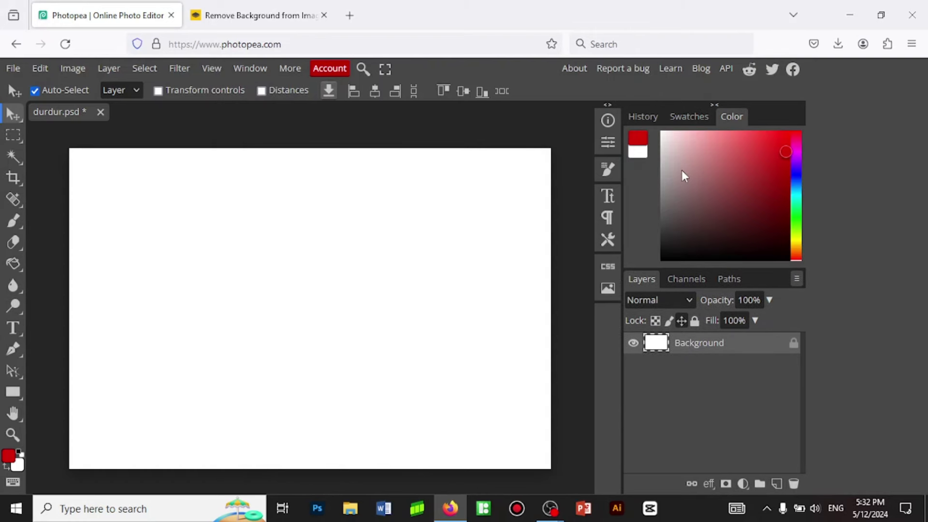
pyautogui.click(249, 69)
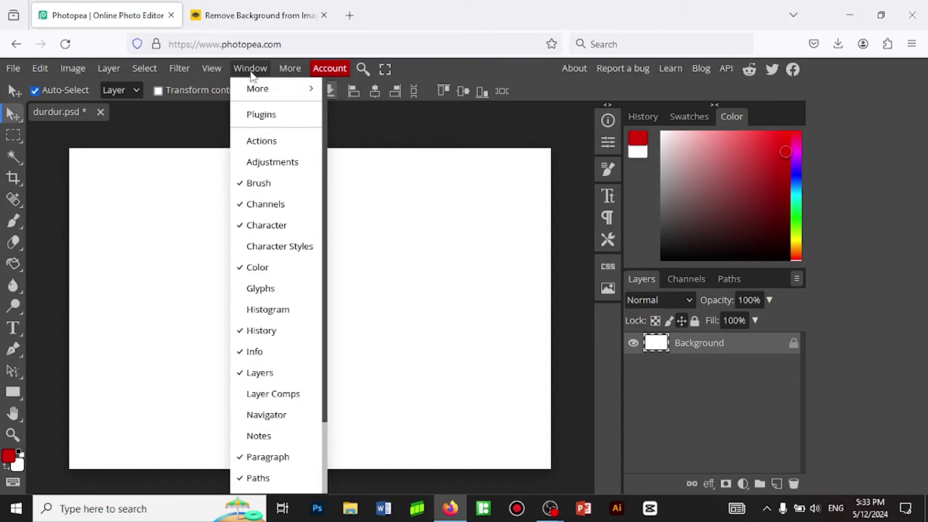
pyautogui.scroll(-1, 309, 387)
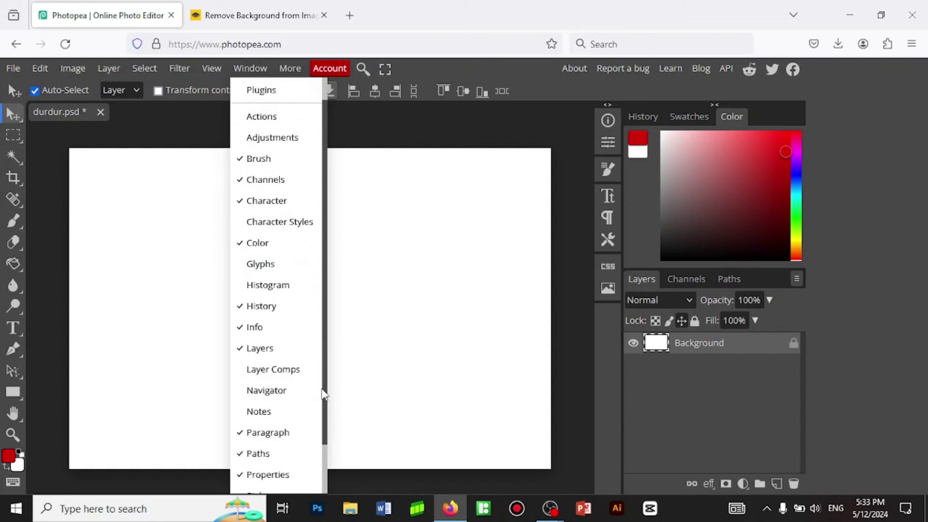
pyautogui.scroll(-2, 309, 410)
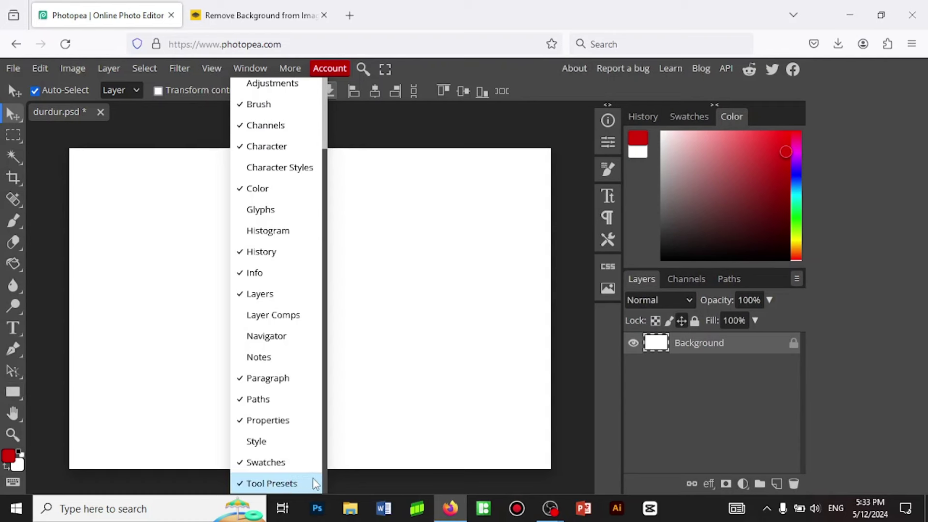
pyautogui.click(10, 116)
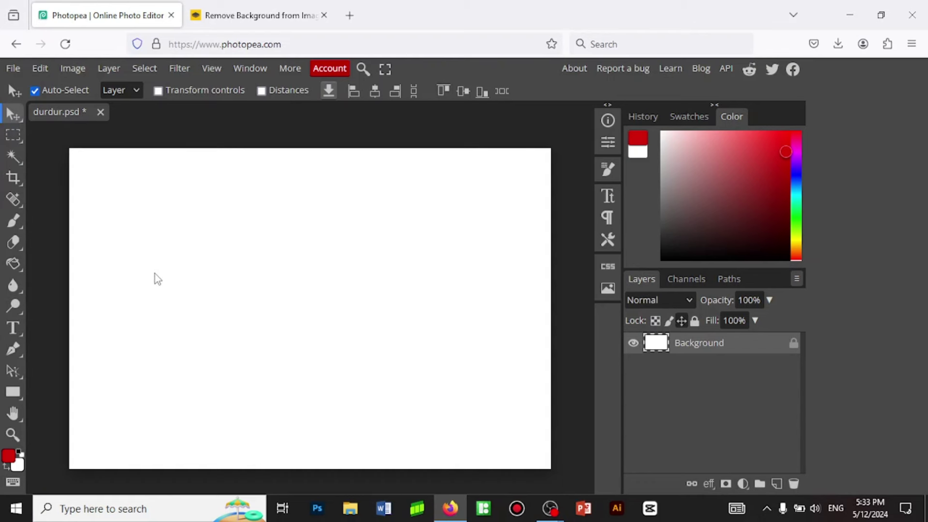
# Step: Draw a black rectangle on the upper-left canvas and move it toward the centre
pyautogui.click(12, 391)
pyautogui.moveTo(183, 217); pyautogui.dragTo(309, 328)
pyautogui.click(11, 114)
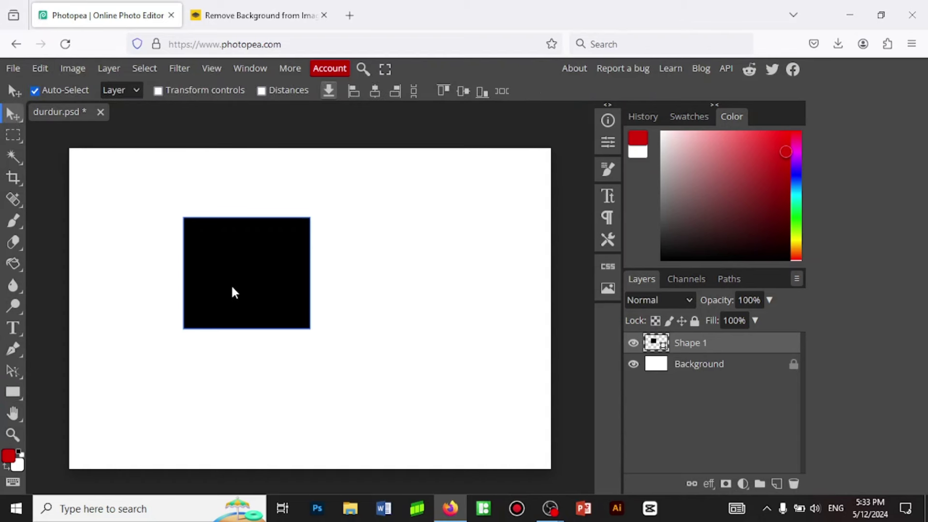
pyautogui.moveTo(233, 292)
pyautogui.mouseDown()
pyautogui.moveTo(460, 402)
pyautogui.moveTo(429, 415)
pyautogui.moveTo(277, 312)
pyautogui.mouseUp()
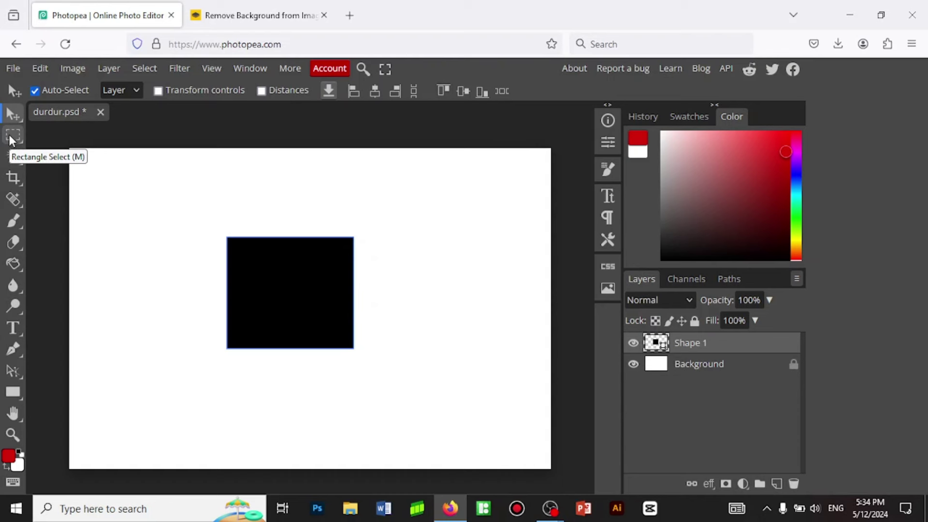
# Step: Marquee-select a strip across the top of the black square, attempt Delete, then deselect
pyautogui.click(10, 136)
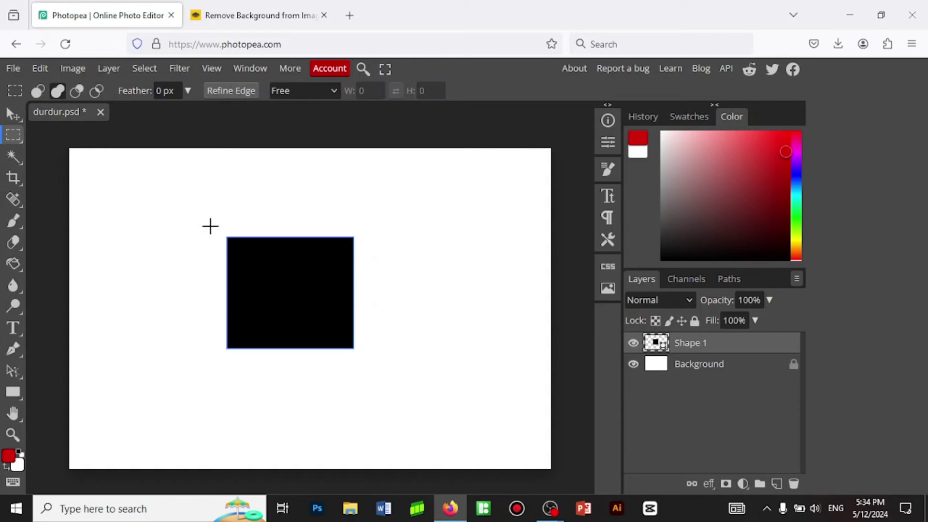
pyautogui.moveTo(211, 226)
pyautogui.mouseDown()
pyautogui.moveTo(384, 280)
pyautogui.moveTo(375, 279)
pyautogui.mouseUp()
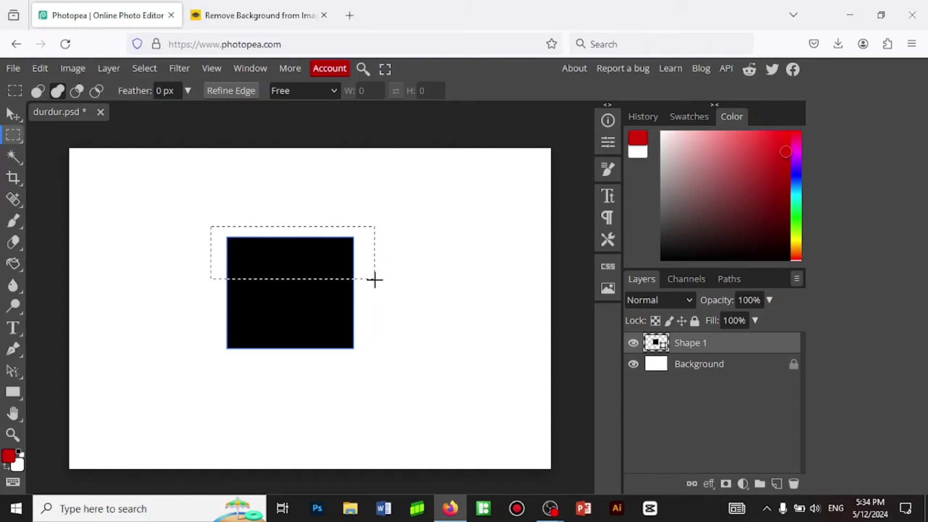
pyautogui.press('Delete')
pyautogui.click(246, 234)
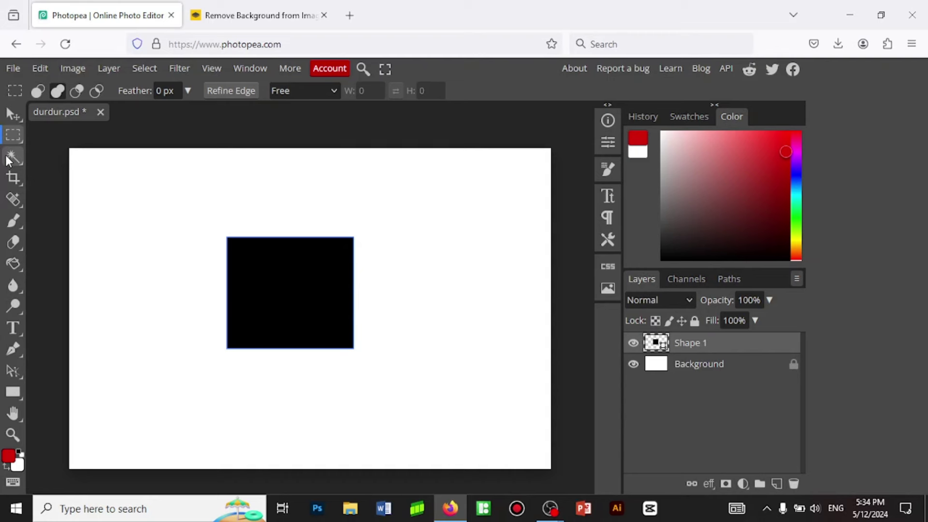
# Step: Magic-wand the black square, attempt Delete, select the white background, then deselect with Ctrl+D
pyautogui.click(8, 162)
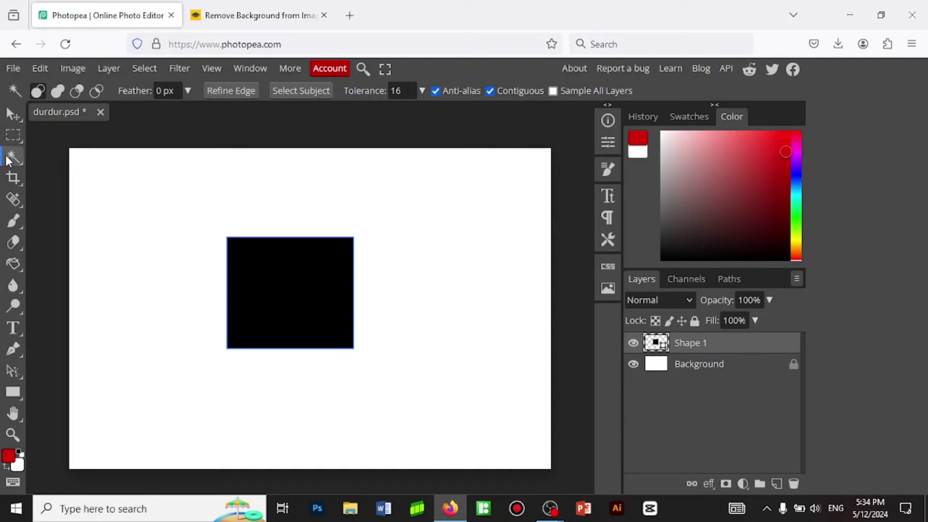
pyautogui.click(265, 287)
pyautogui.press('Delete')
pyautogui.click(103, 179)
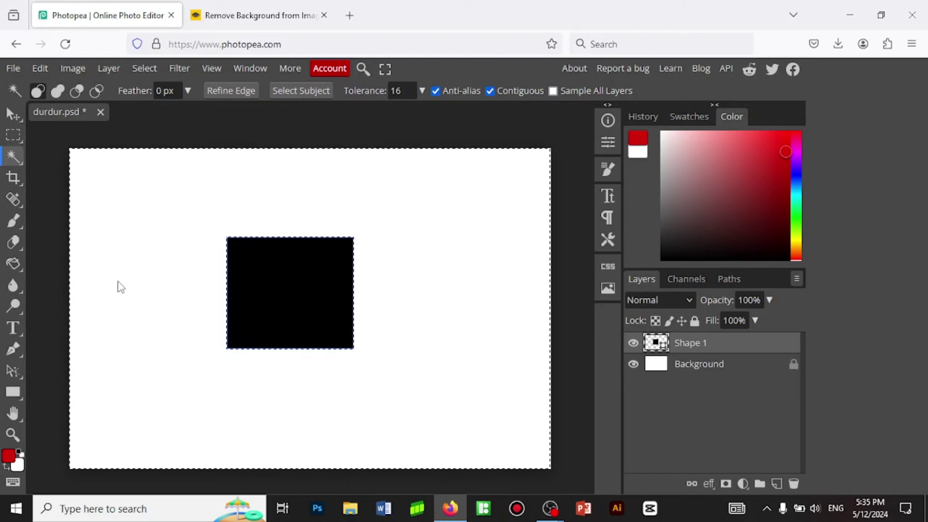
pyautogui.hotkey('ctrl', 'd')
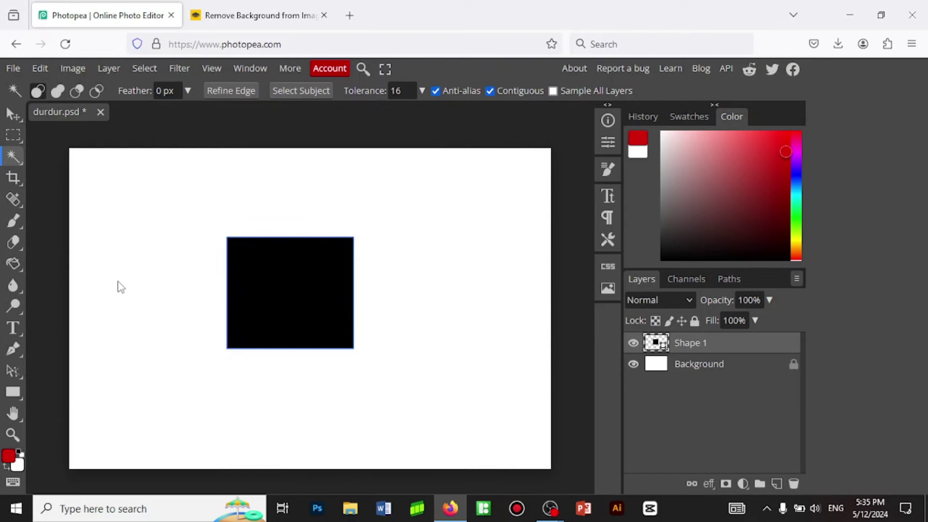
pyautogui.click(13, 178)
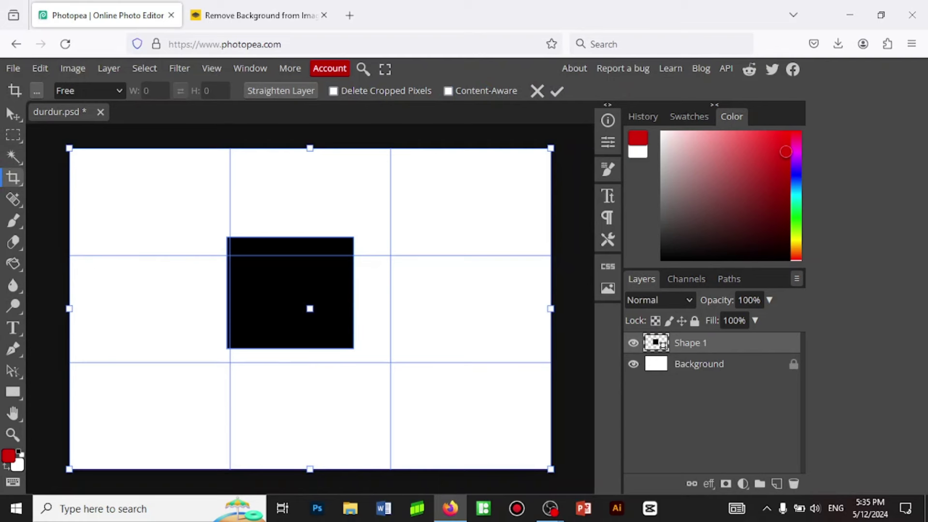
pyautogui.moveTo(69, 308); pyautogui.dragTo(225, 315)
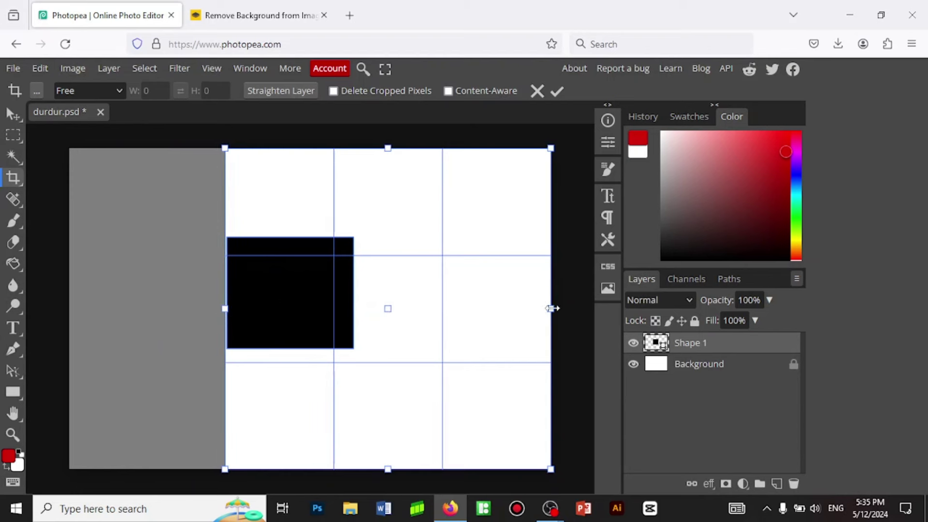
pyautogui.moveTo(550, 308); pyautogui.dragTo(355, 306)
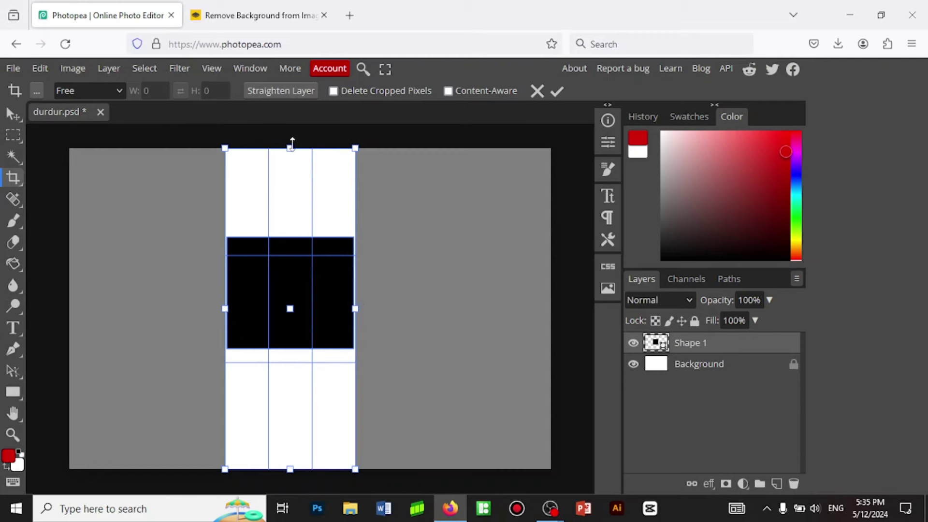
pyautogui.moveTo(289, 148); pyautogui.dragTo(289, 232)
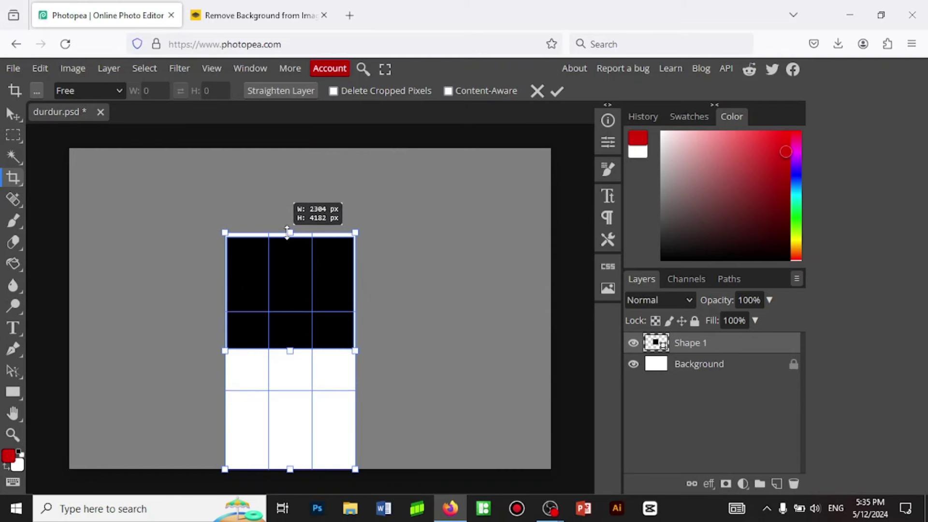
pyautogui.moveTo(290, 470); pyautogui.dragTo(296, 375)
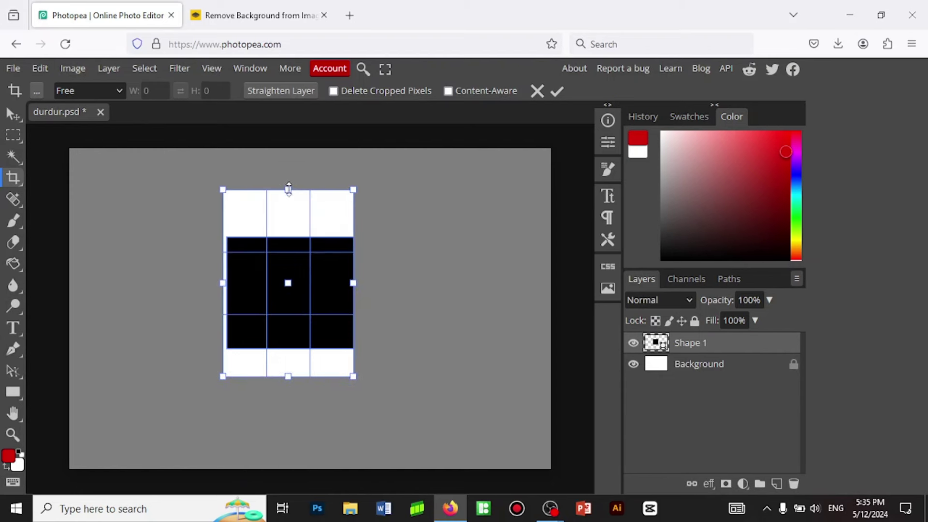
pyautogui.moveTo(292, 190); pyautogui.dragTo(290, 231)
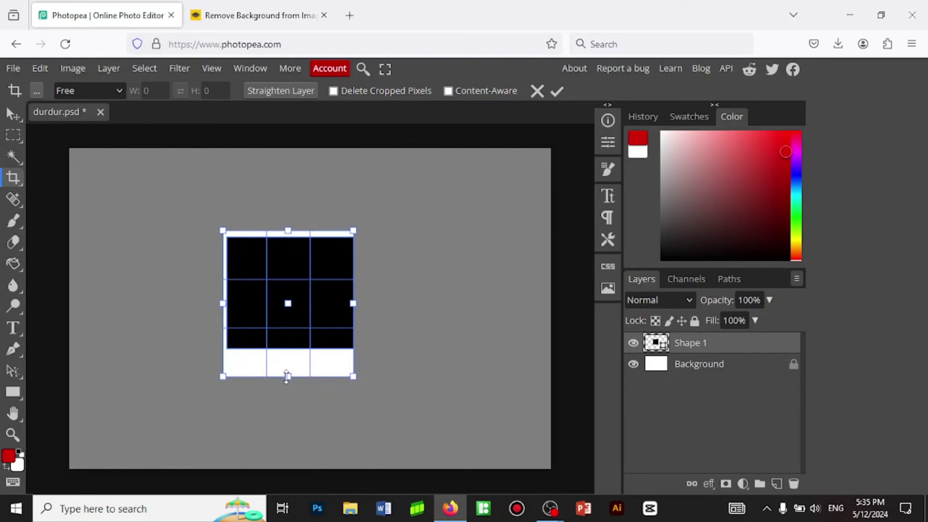
pyautogui.moveTo(287, 376); pyautogui.dragTo(288, 354)
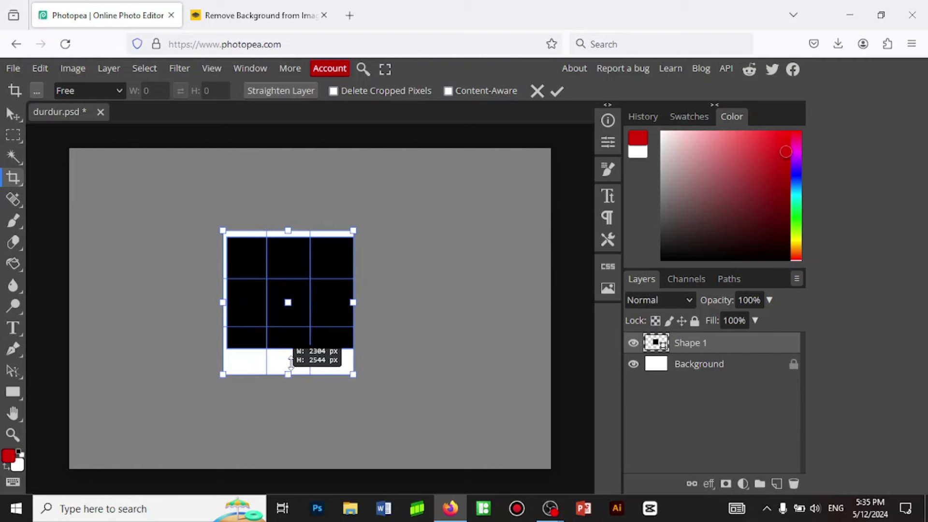
pyautogui.click(558, 90)
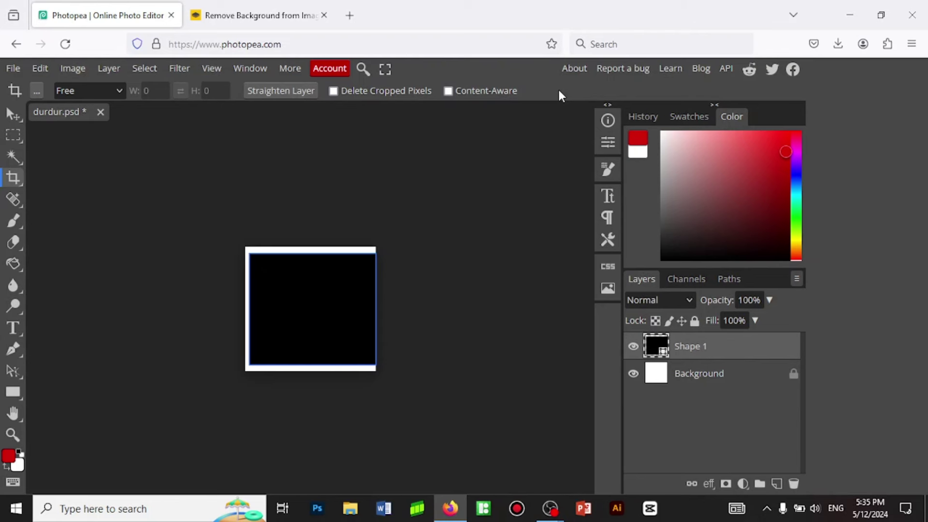
pyautogui.hotkey('ctrl', 'z')
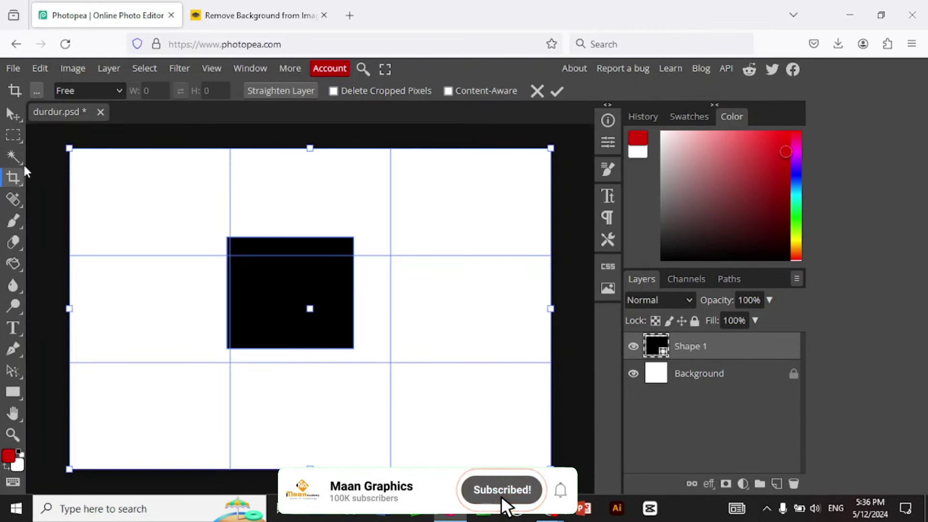
pyautogui.click(15, 115)
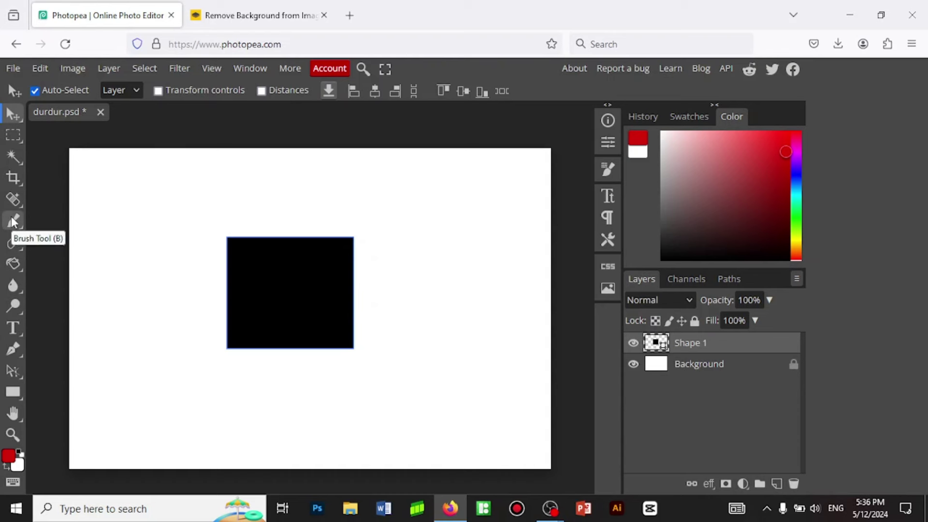
# Step: Take the Brush with red d50707 as foreground and try painting on the black square
pyautogui.click(11, 221)
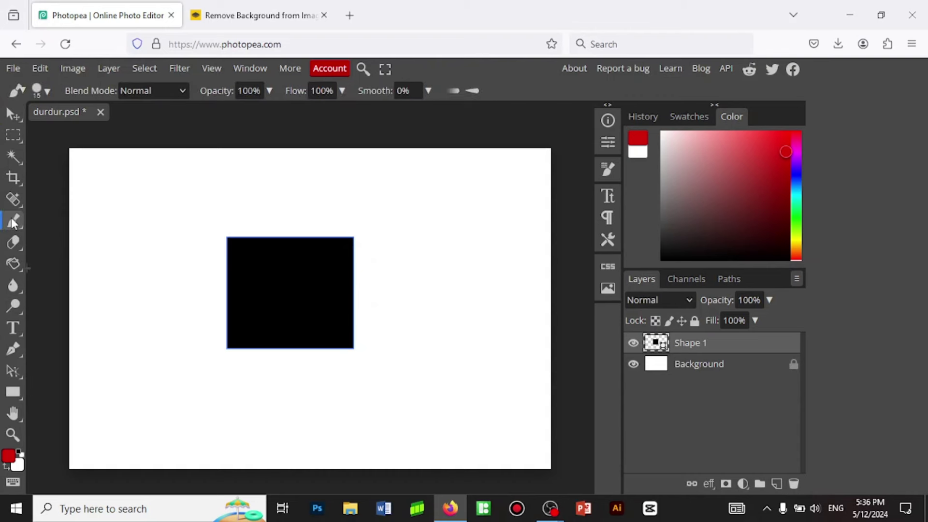
pyautogui.click(9, 456)
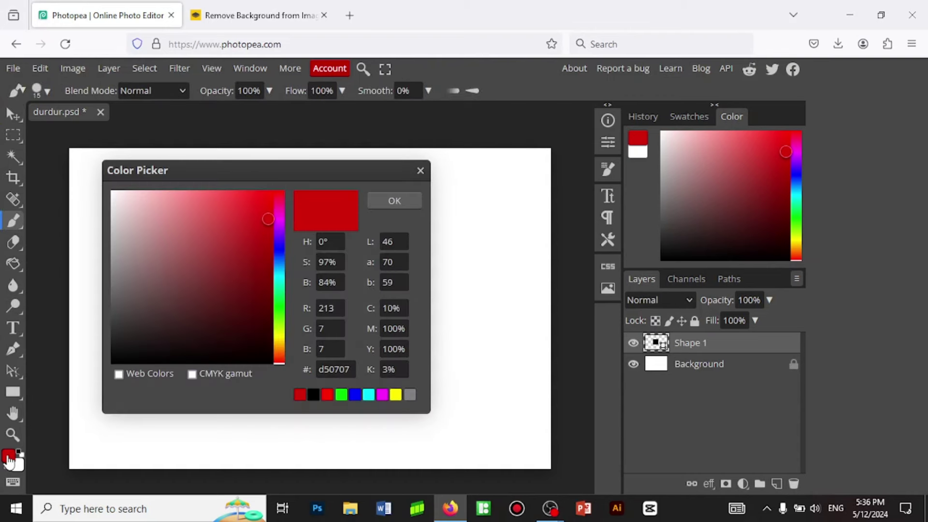
pyautogui.click(399, 198)
pyautogui.click(418, 213)
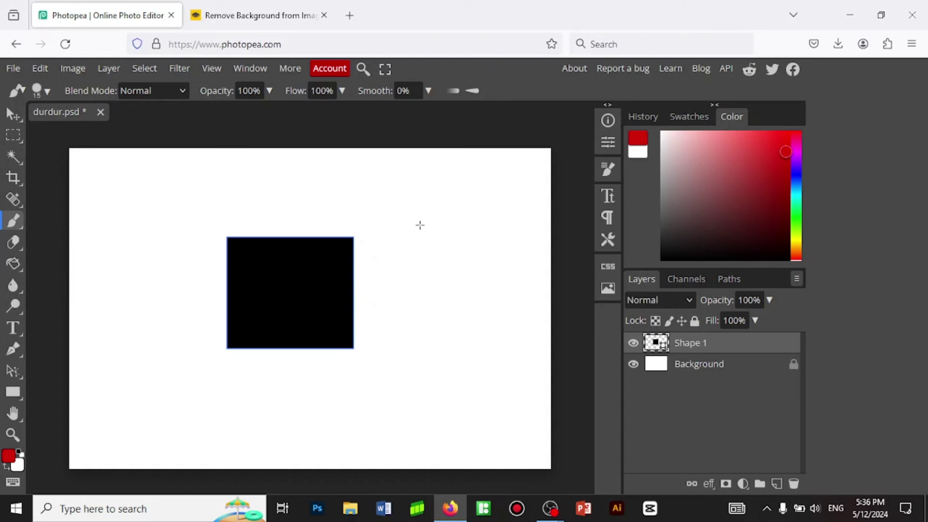
pyautogui.click(321, 254)
# Step: Try erasing the black square, then choose the Gradient Tool from the Paint Bucket flyout
pyautogui.click(12, 244)
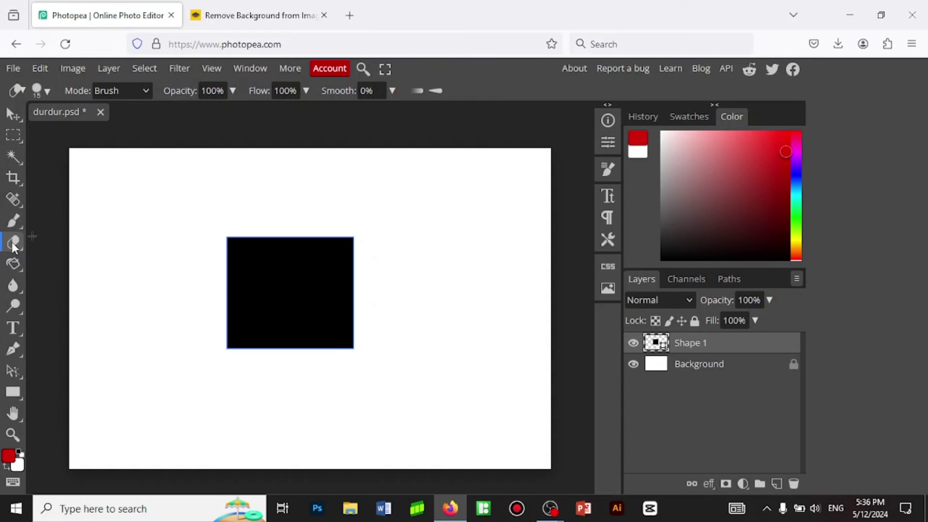
pyautogui.click(175, 254)
pyautogui.click(12, 265)
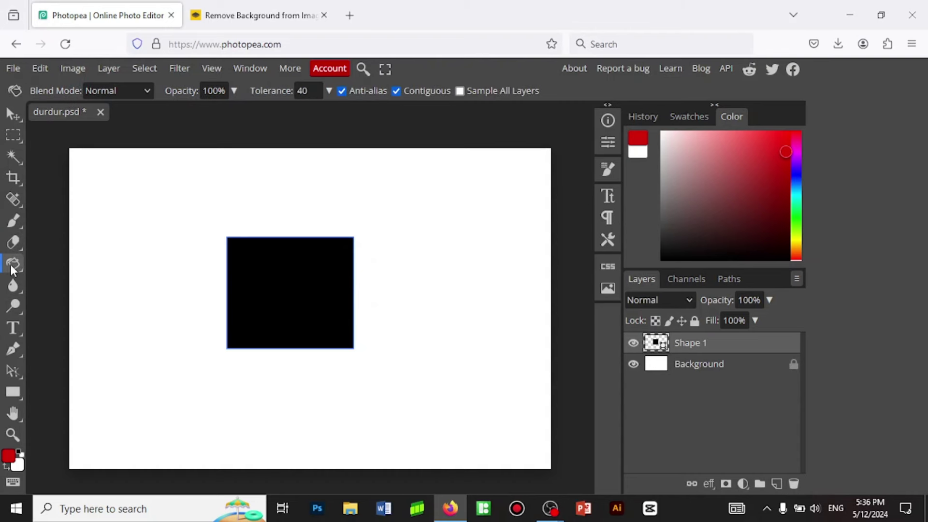
pyautogui.click(12, 267)
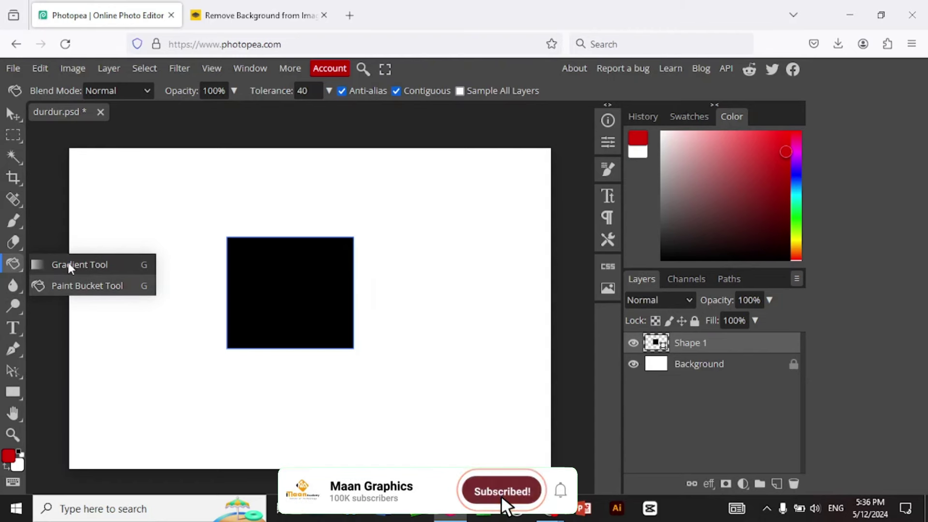
pyautogui.click(14, 265)
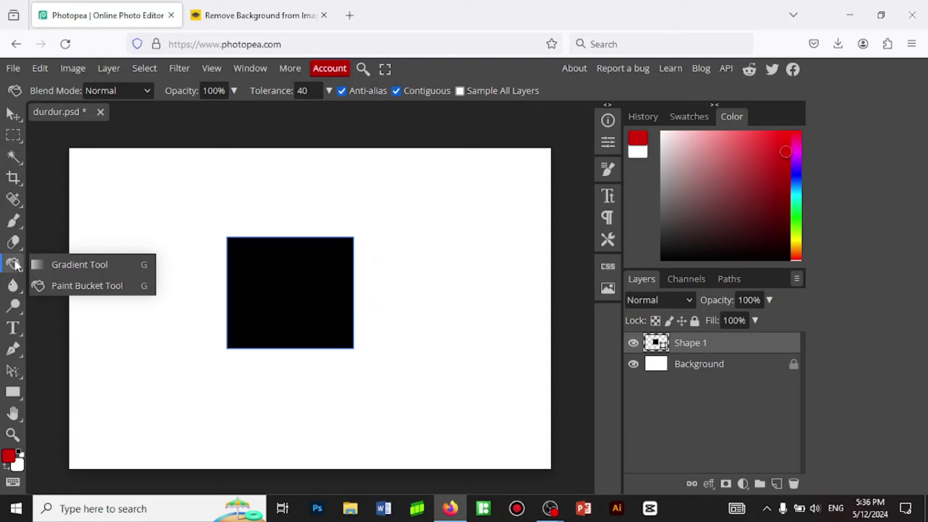
pyautogui.click(52, 265)
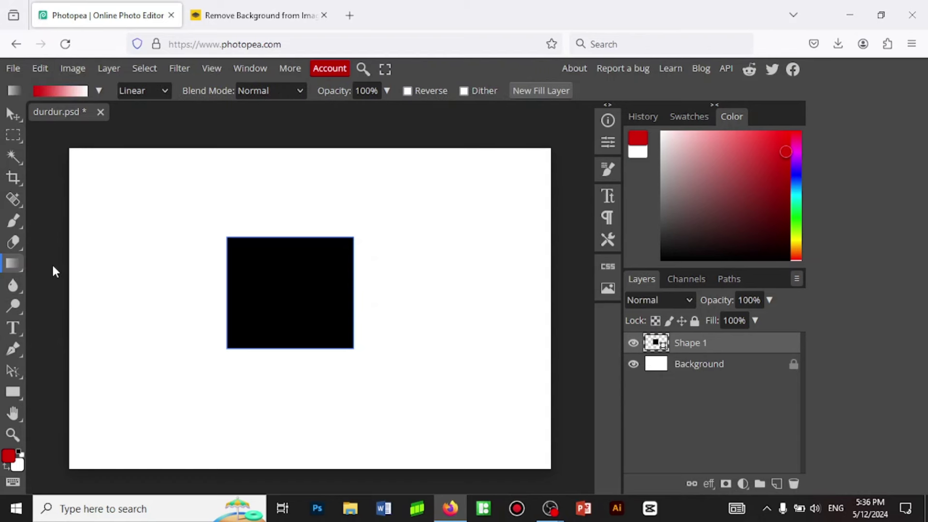
# Step: Try dragging a gradient across the square, browse the gradient presets, then pick the Blur tool
pyautogui.click(11, 265)
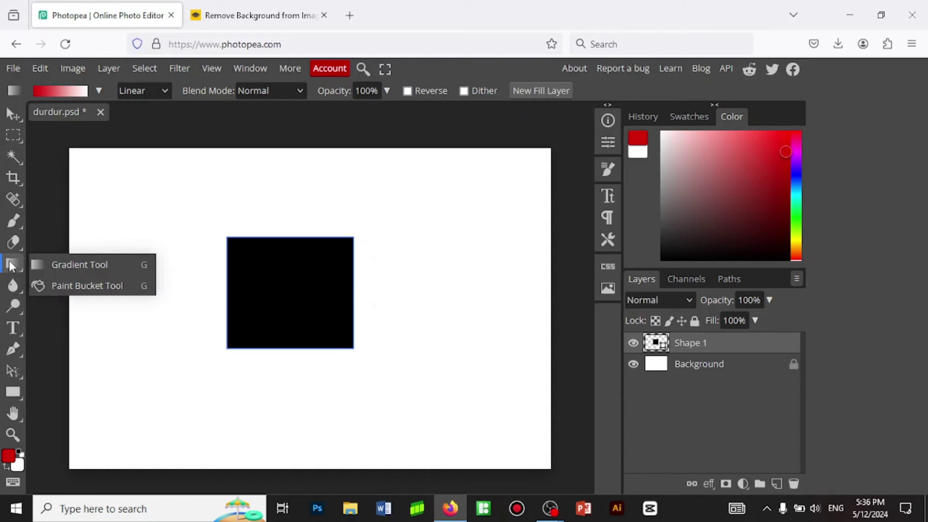
pyautogui.click(64, 265)
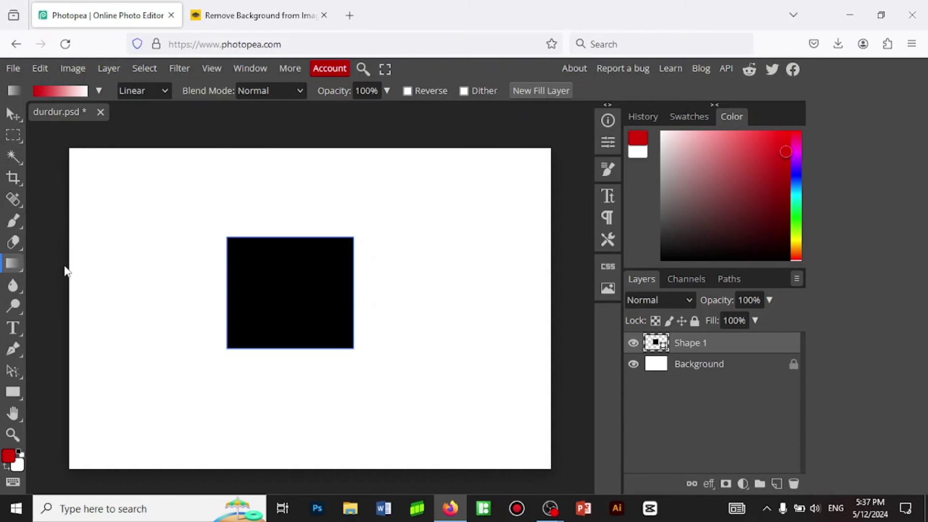
pyautogui.moveTo(90, 212); pyautogui.dragTo(127, 275)
pyautogui.click(99, 90)
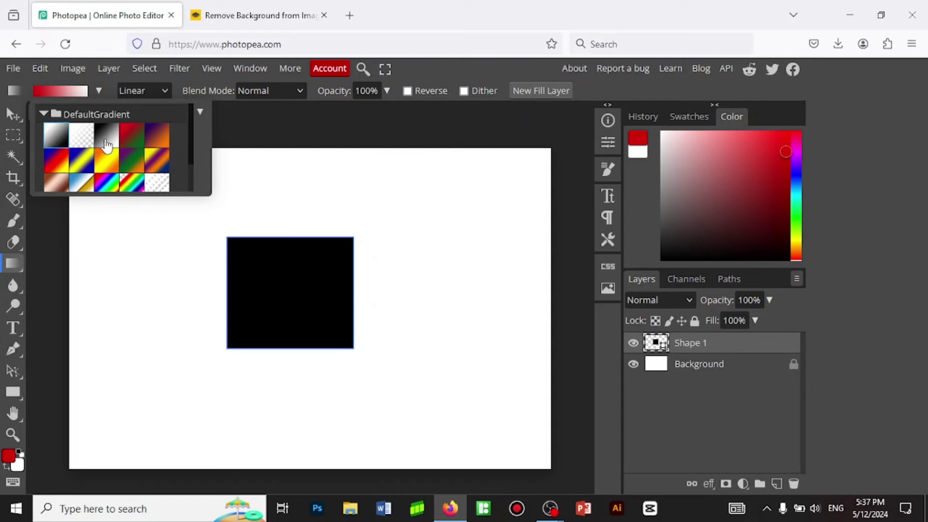
pyautogui.click(266, 266)
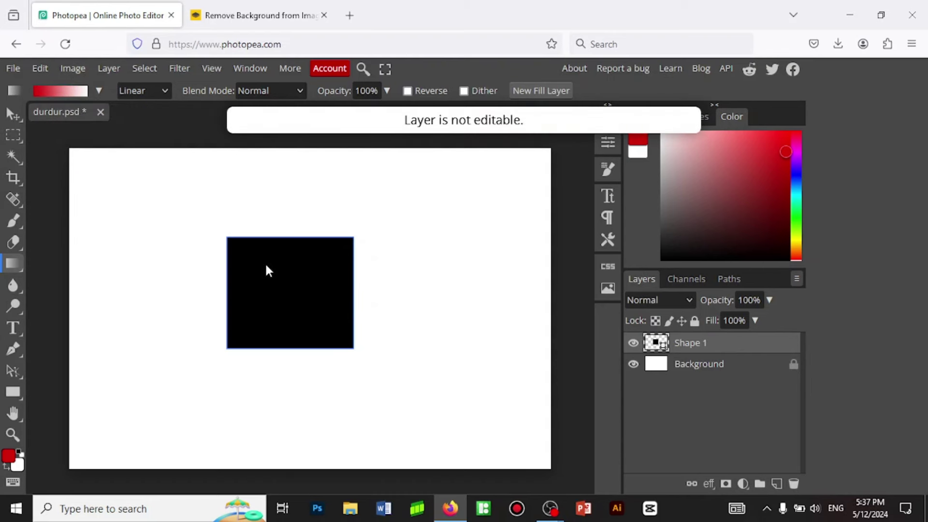
pyautogui.click(12, 285)
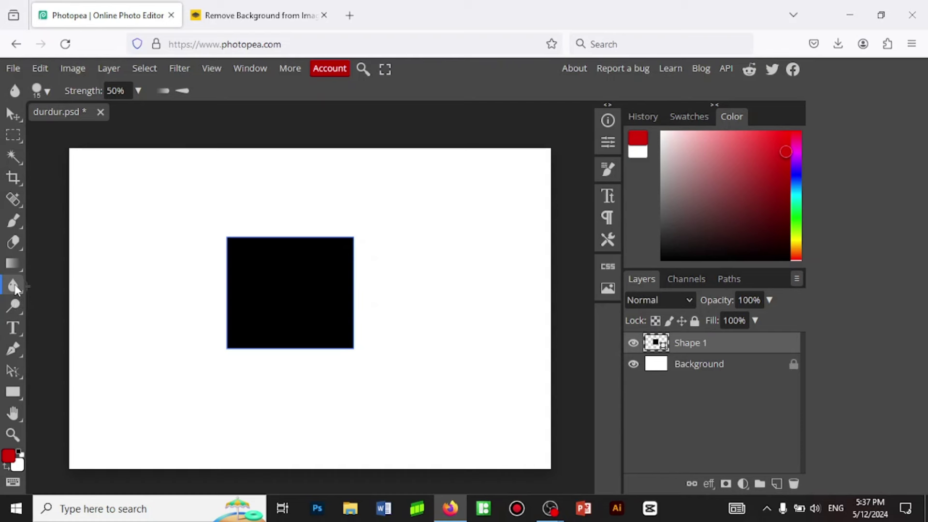
pyautogui.click(109, 263)
# Step: Start a curved pen path in the lower-left of the canvas with the first anchor
pyautogui.press('p')
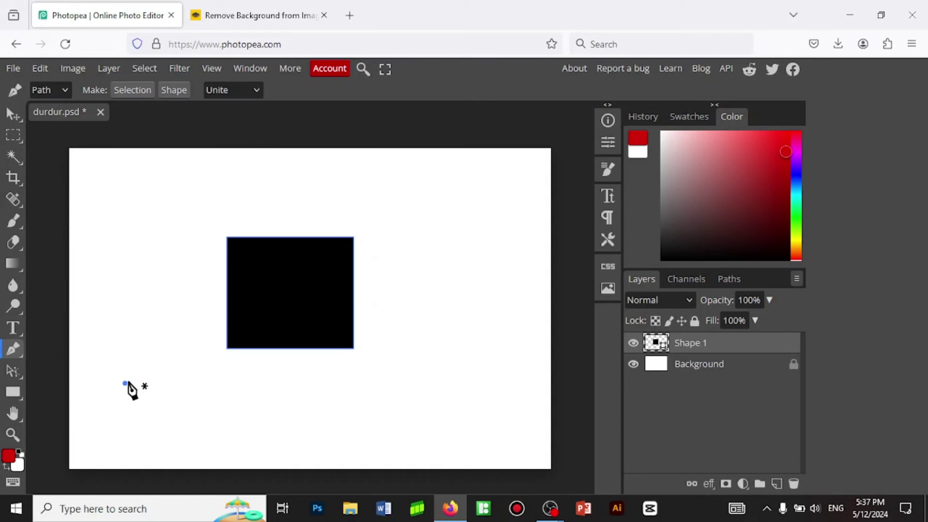
pyautogui.moveTo(125, 383)
pyautogui.mouseDown()
pyautogui.moveTo(247, 390)
pyautogui.moveTo(233, 388)
pyautogui.mouseUp()
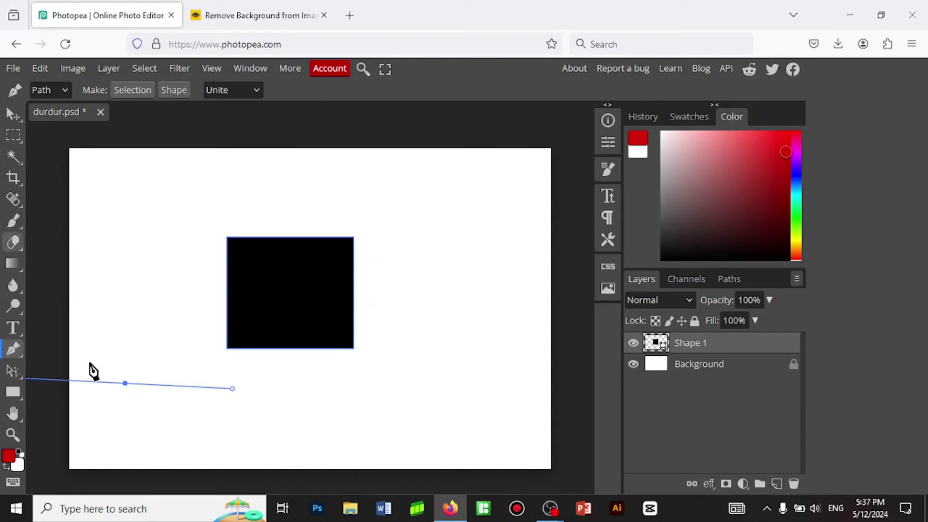
pyautogui.click(11, 115)
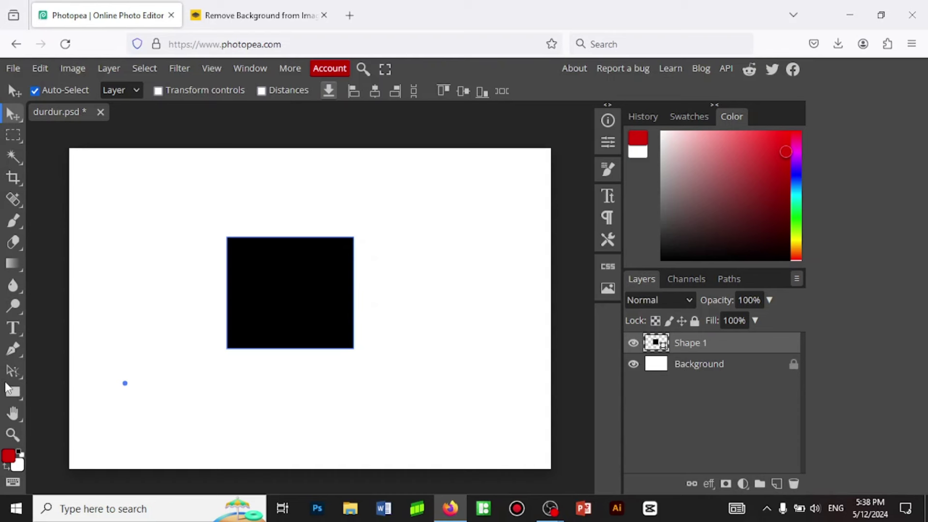
pyautogui.click(12, 350)
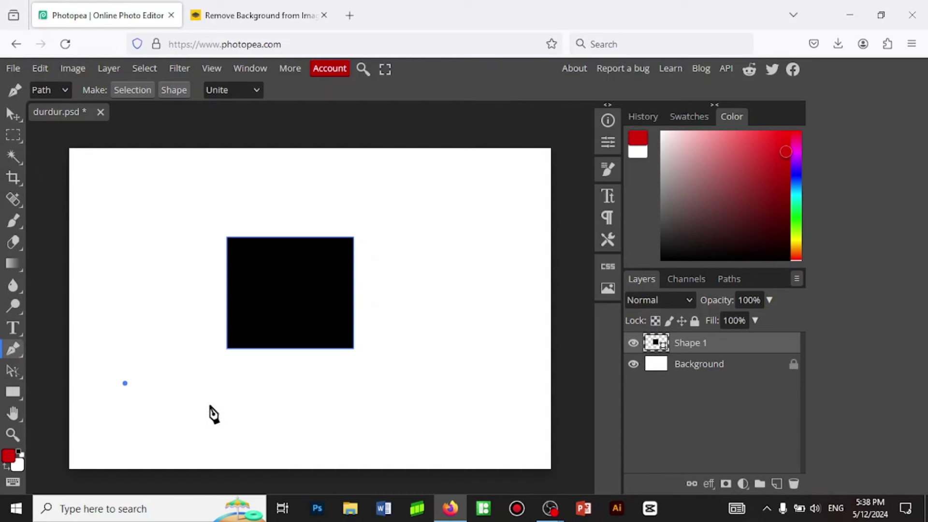
# Step: Add more anchors, curve the bottom segment, and close the path into a curved blob
pyautogui.click(178, 391)
pyautogui.click(176, 436)
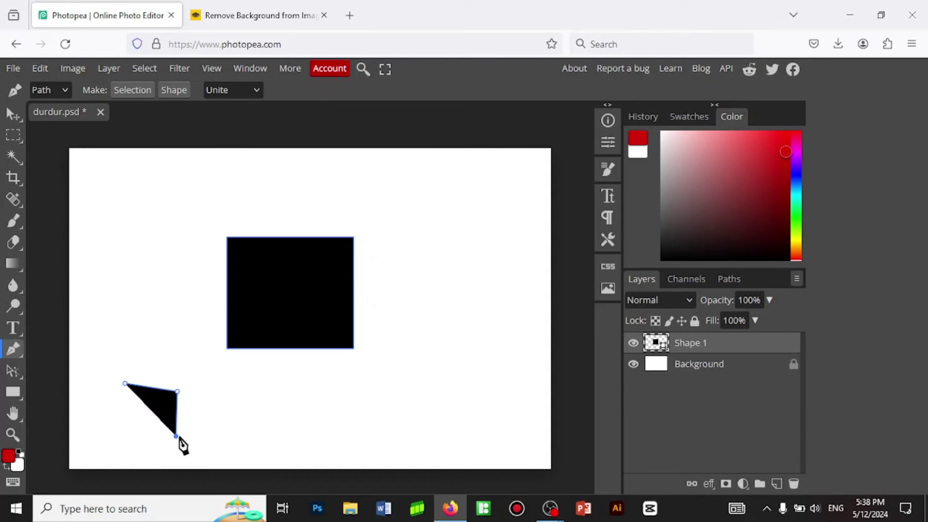
pyautogui.moveTo(181, 437); pyautogui.dragTo(243, 434)
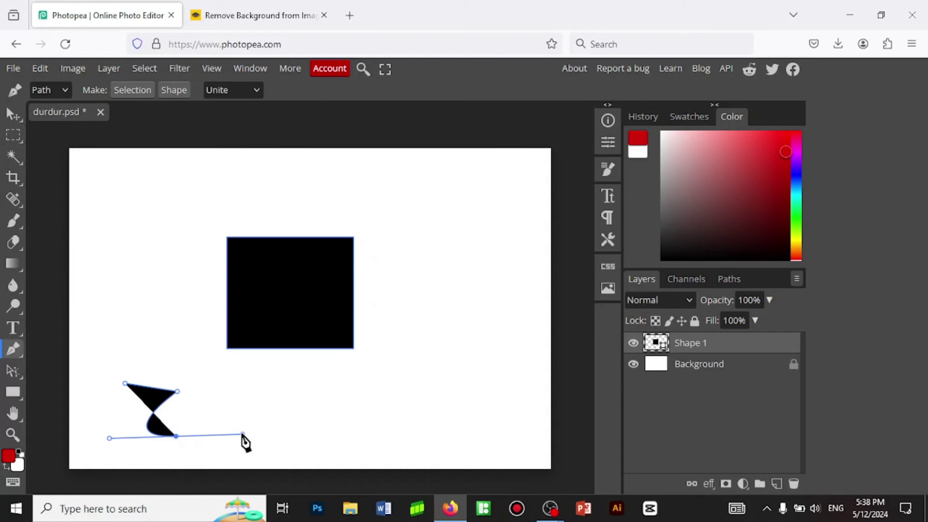
pyautogui.moveTo(243, 434)
pyautogui.mouseDown()
pyautogui.moveTo(284, 428)
pyautogui.moveTo(34, 461)
pyautogui.mouseUp()
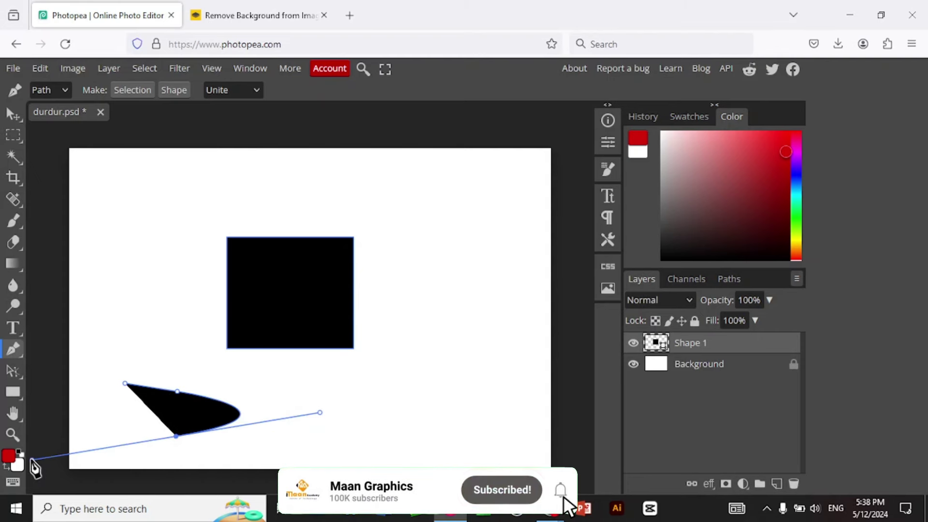
pyautogui.moveTo(34, 463); pyautogui.dragTo(62, 459)
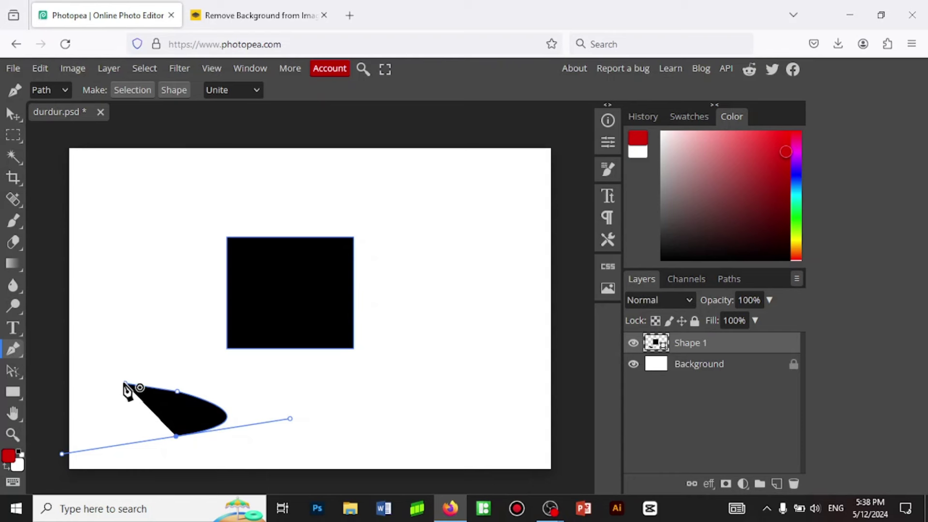
pyautogui.click(124, 384)
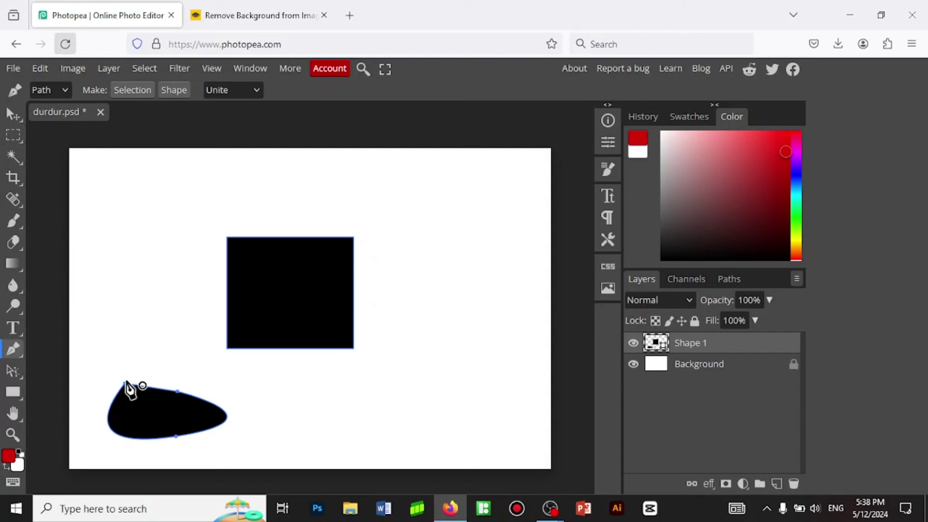
pyautogui.hotkey('ctrl', 'z')
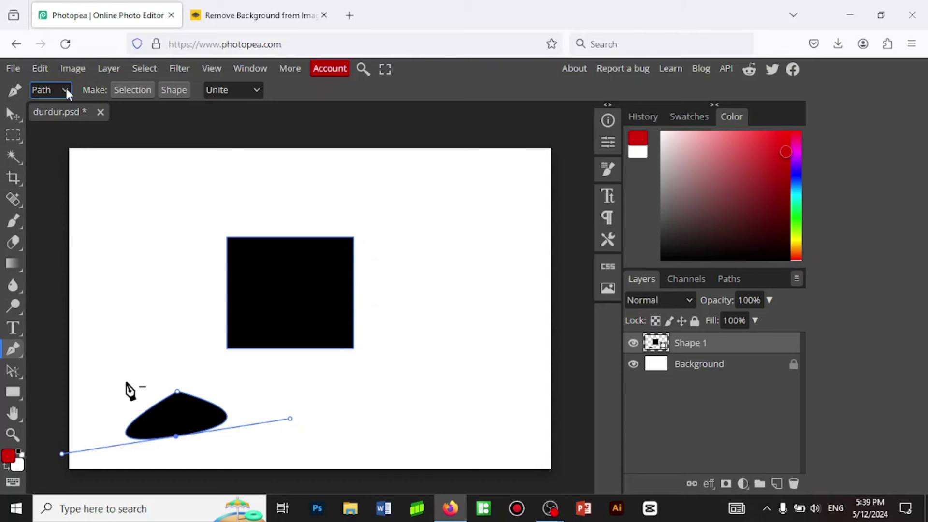
# Step: Set the Pen mode to Shape with red fill, then add a peaked anchor to the curved shape
pyautogui.click(65, 90)
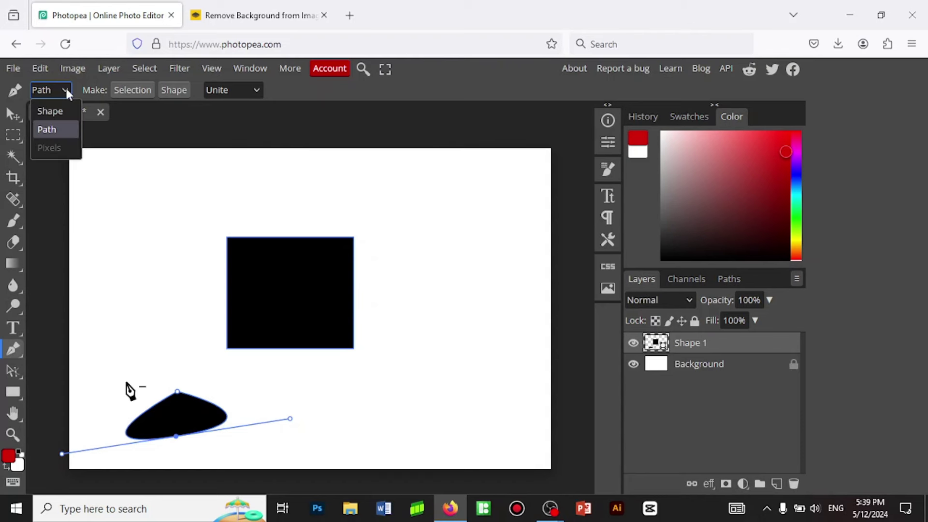
pyautogui.click(47, 110)
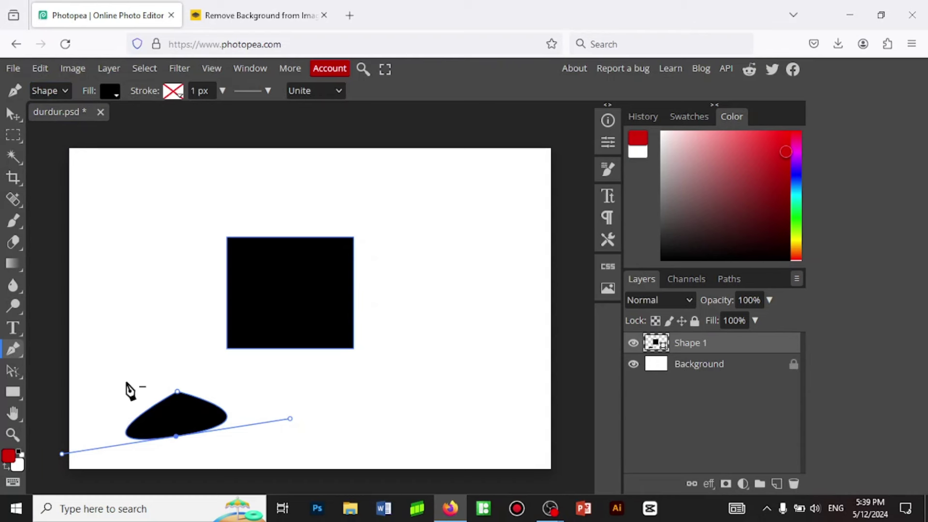
pyautogui.click(110, 94)
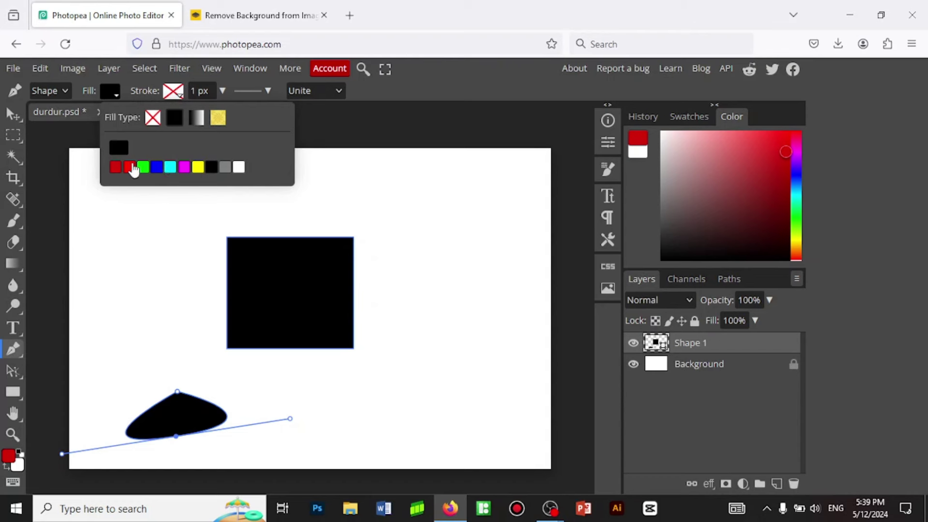
pyautogui.click(129, 167)
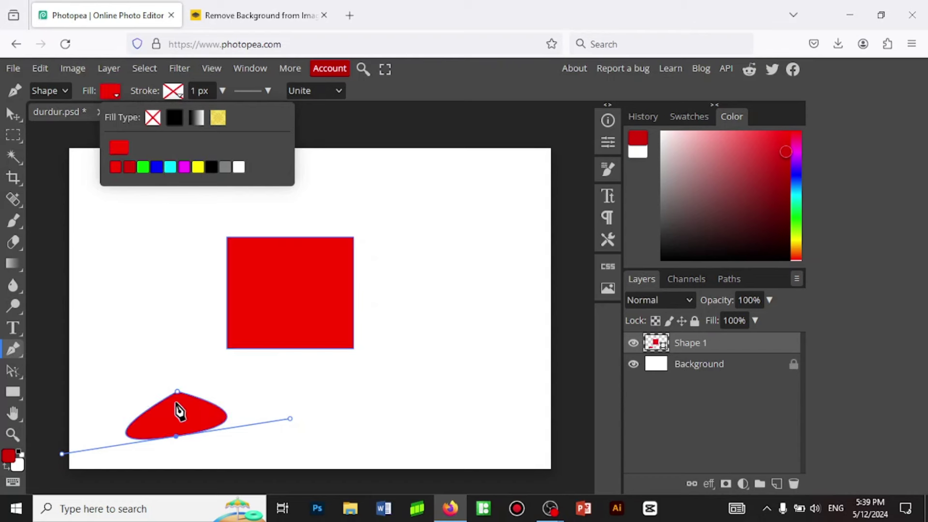
pyautogui.click(167, 363)
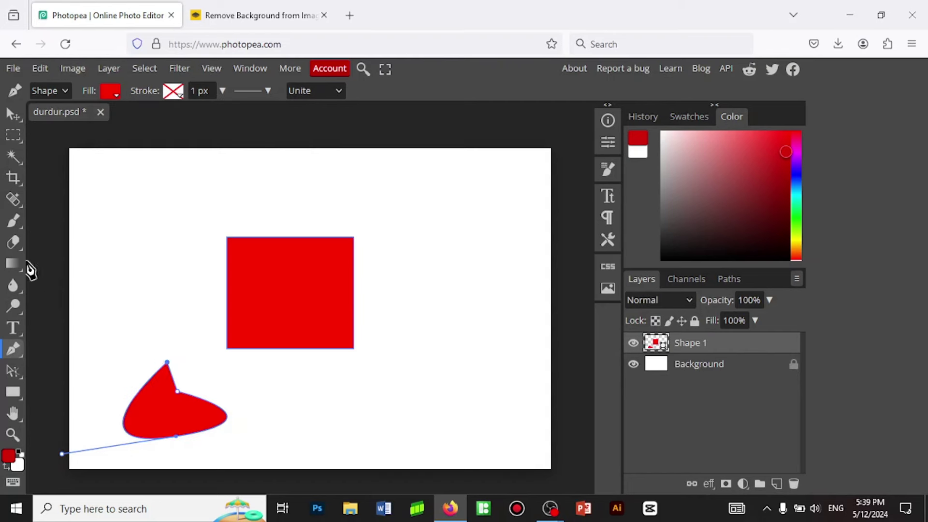
pyautogui.click(12, 413)
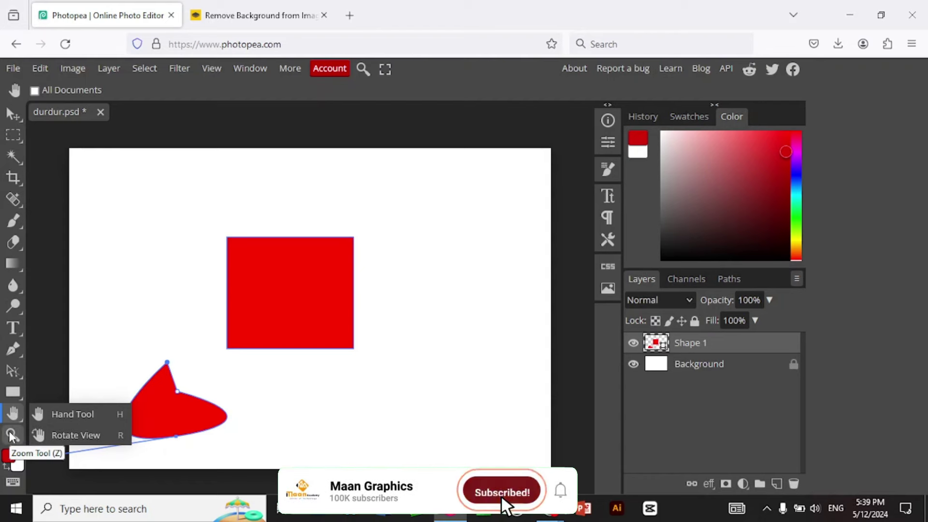
# Step: Zoom in on the red square, then zoom back out slightly with Alt-click
pyautogui.click(12, 436)
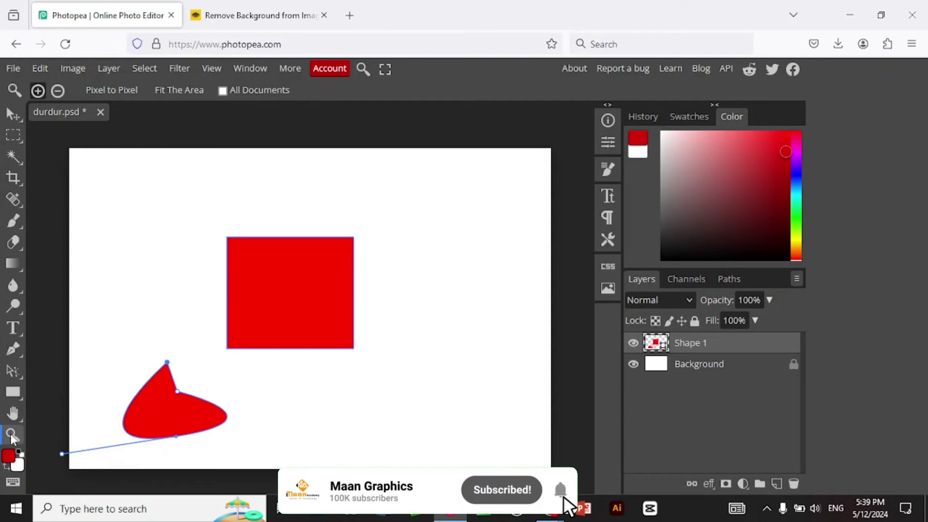
pyautogui.click(270, 289)
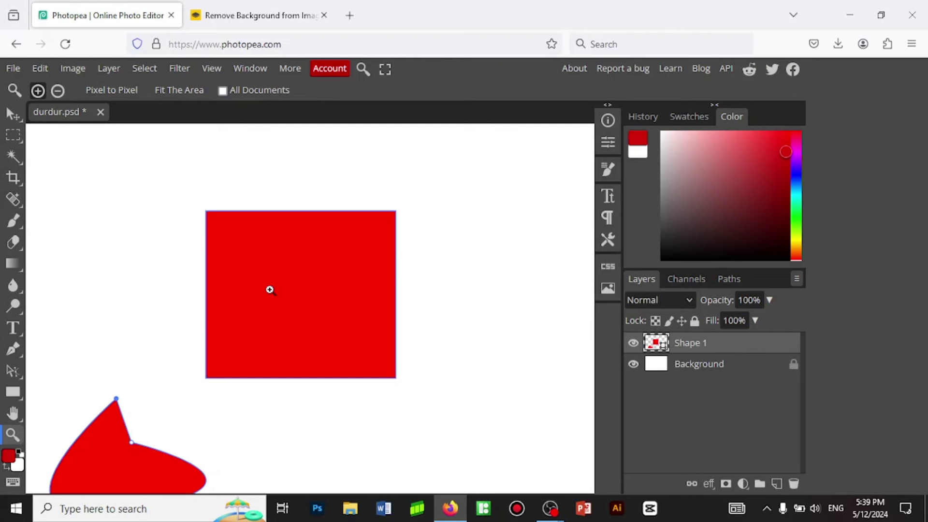
pyautogui.keyDown('alt'); pyautogui.click(270, 289); pyautogui.keyUp('alt')
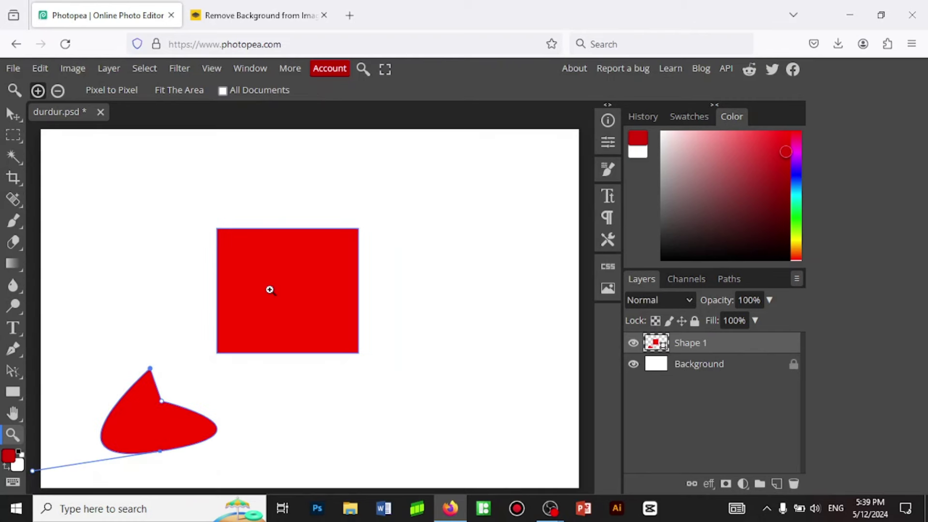
pyautogui.click(8, 119)
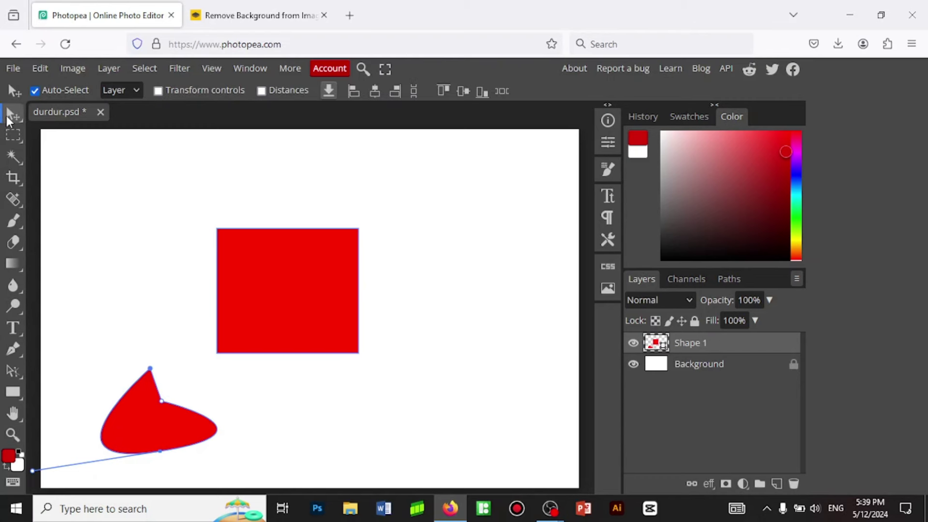